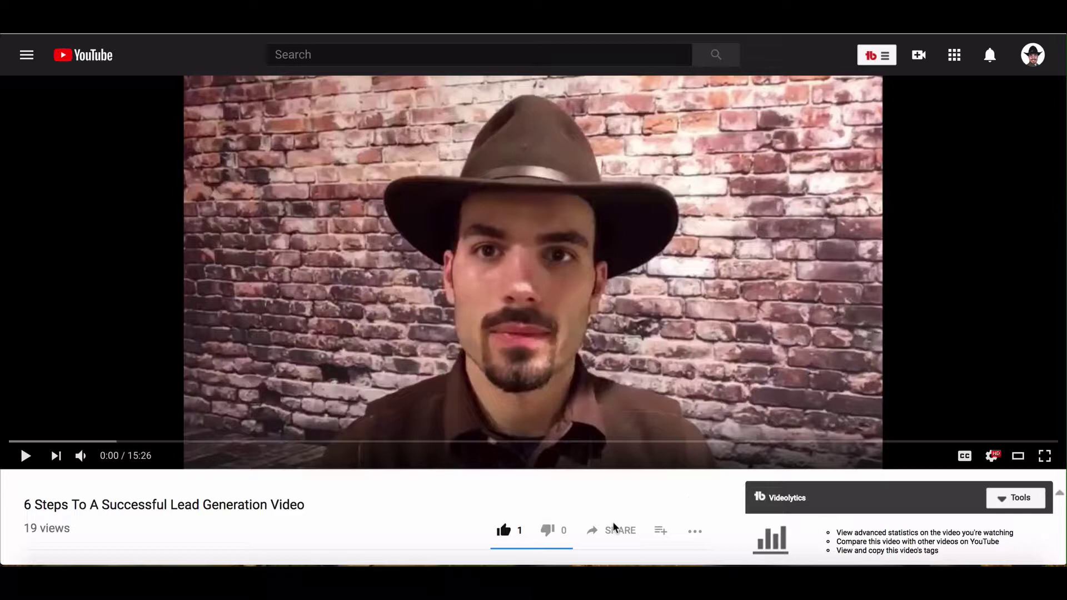
{"action": "scroll", "coordinate": [474, 498], "scroll_direction": "down", "scroll_amount": 1}
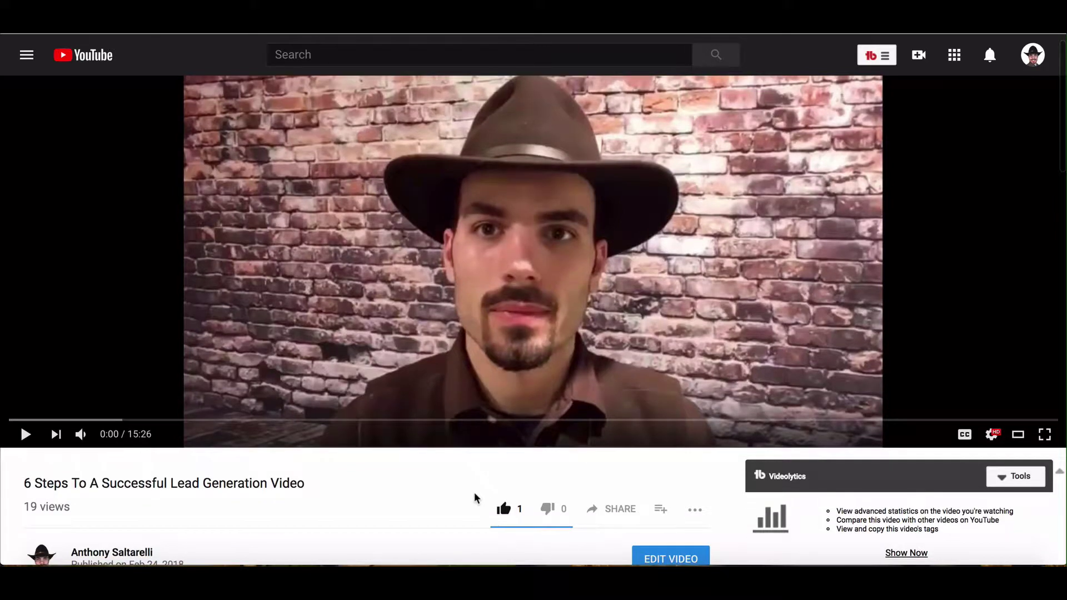
{"action": "scroll", "coordinate": [578, 472], "scroll_direction": "up", "scroll_amount": 1}
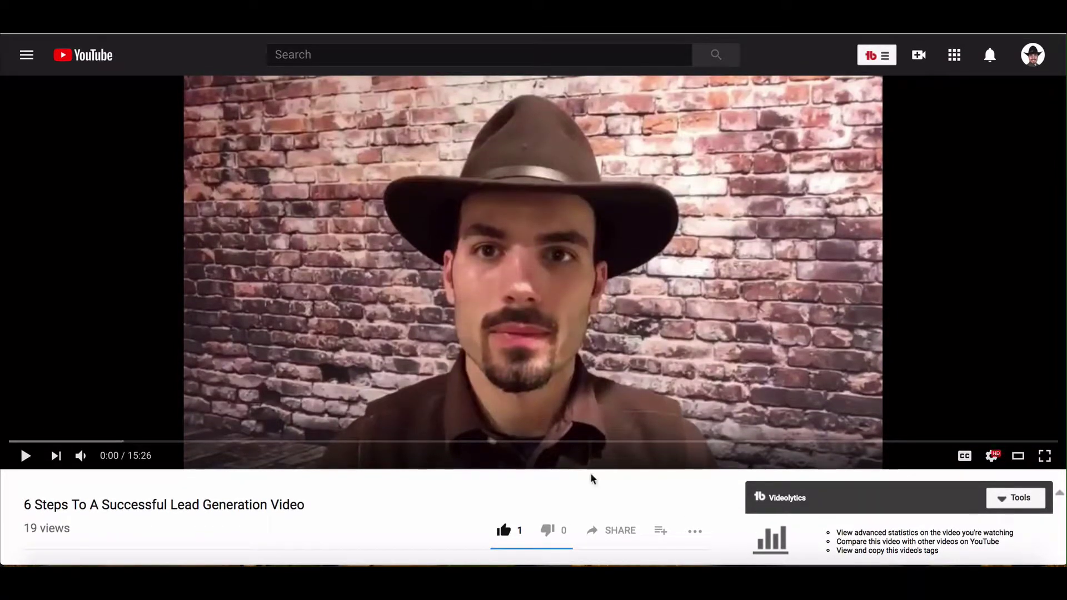
{"action": "scroll", "coordinate": [598, 493], "scroll_direction": "down", "scroll_amount": 2}
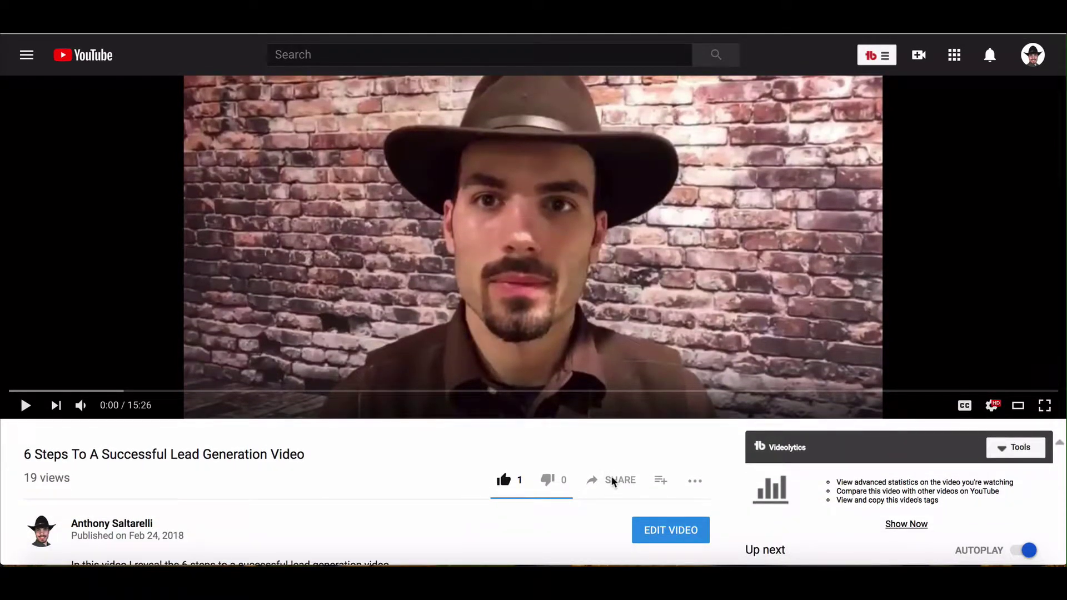
- Pin the lead generation video via YouTube's Share dialog, editing its title, to the Lifestyle board
{"action": "left_click", "coordinate": [615, 480]}
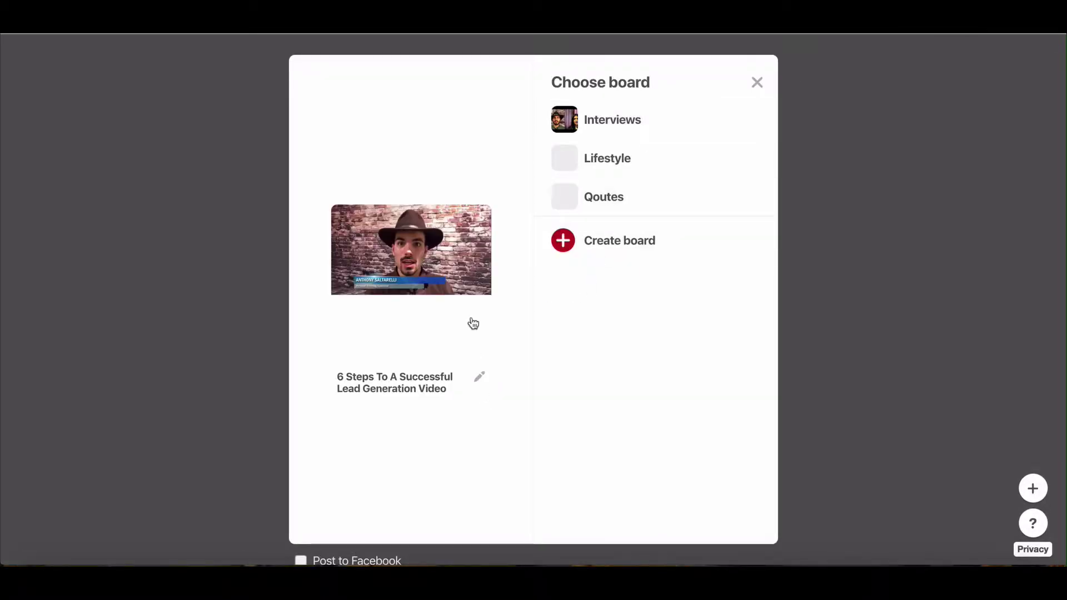
{"action": "mouse_move", "coordinate": [621, 119]}
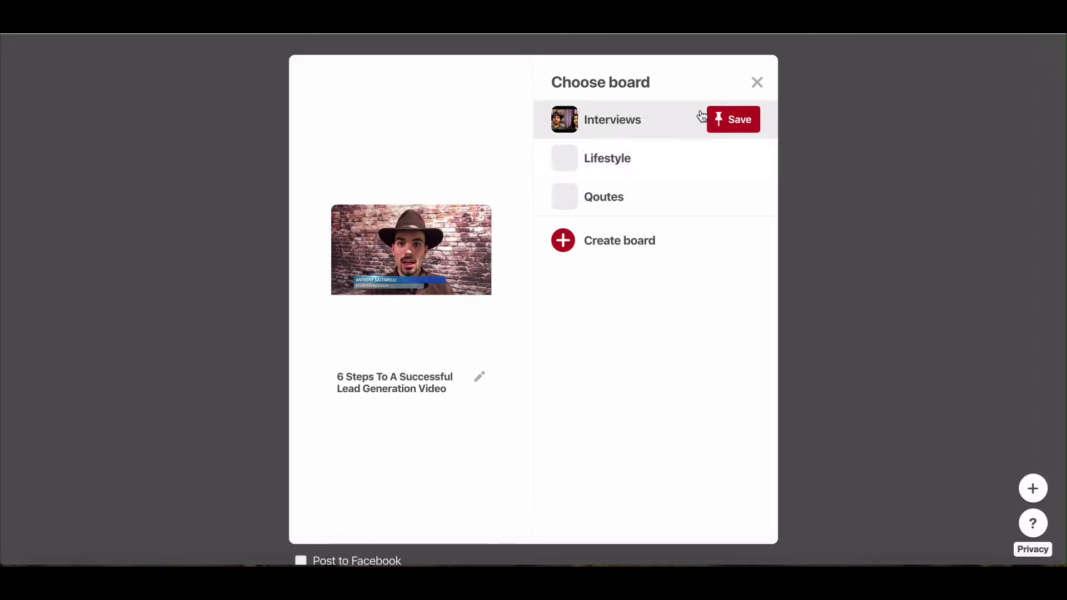
{"action": "left_click", "coordinate": [478, 381]}
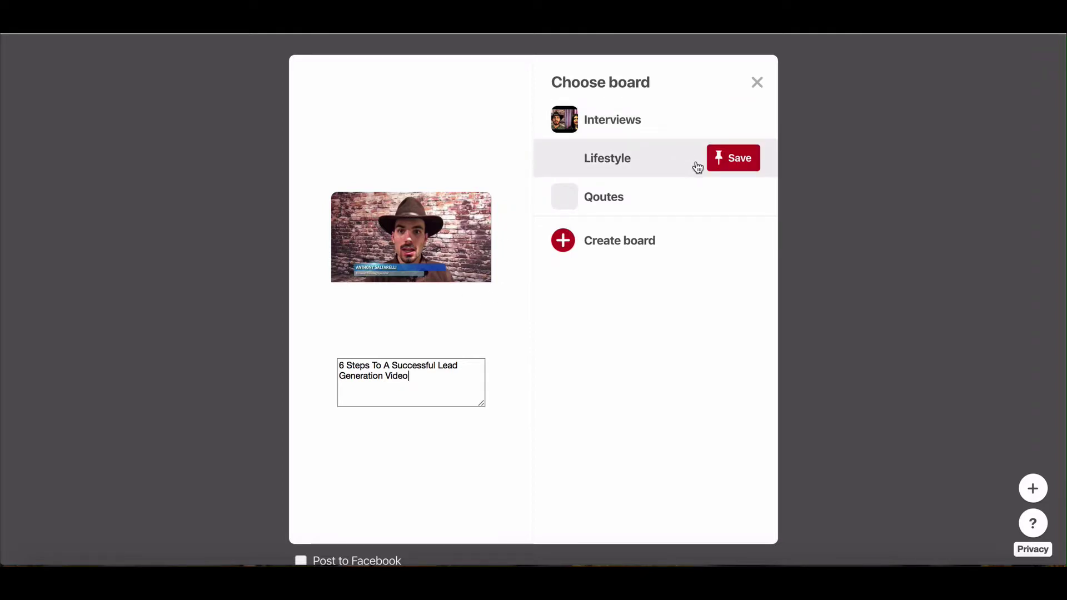
{"action": "mouse_move", "coordinate": [655, 158]}
{"action": "left_click", "coordinate": [738, 162]}
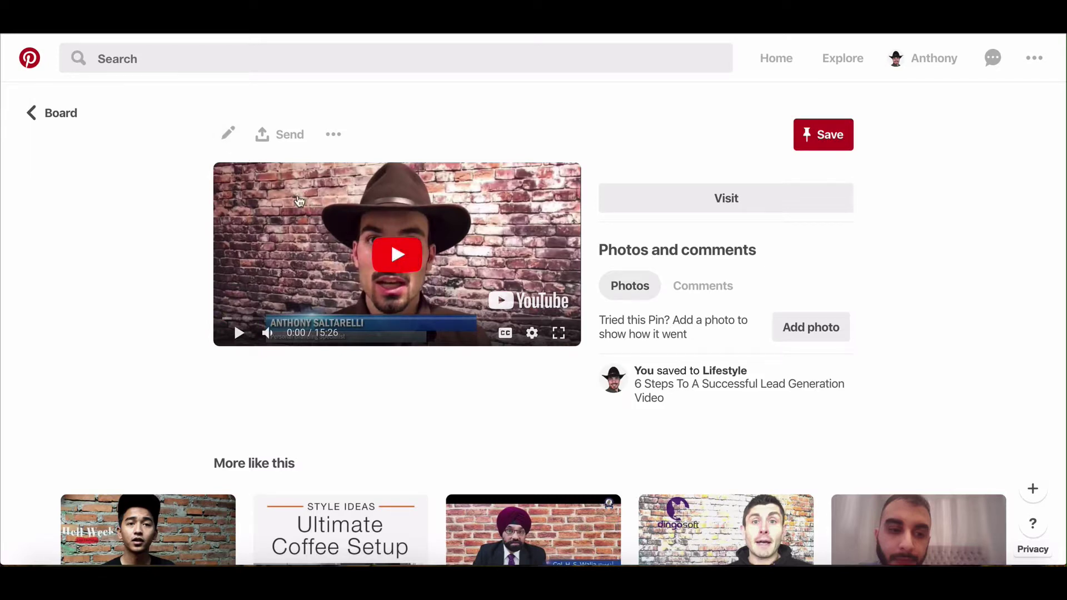
- In the pin's edit settings, delete the existing YouTube link from the Website field
{"action": "left_click", "coordinate": [227, 134]}
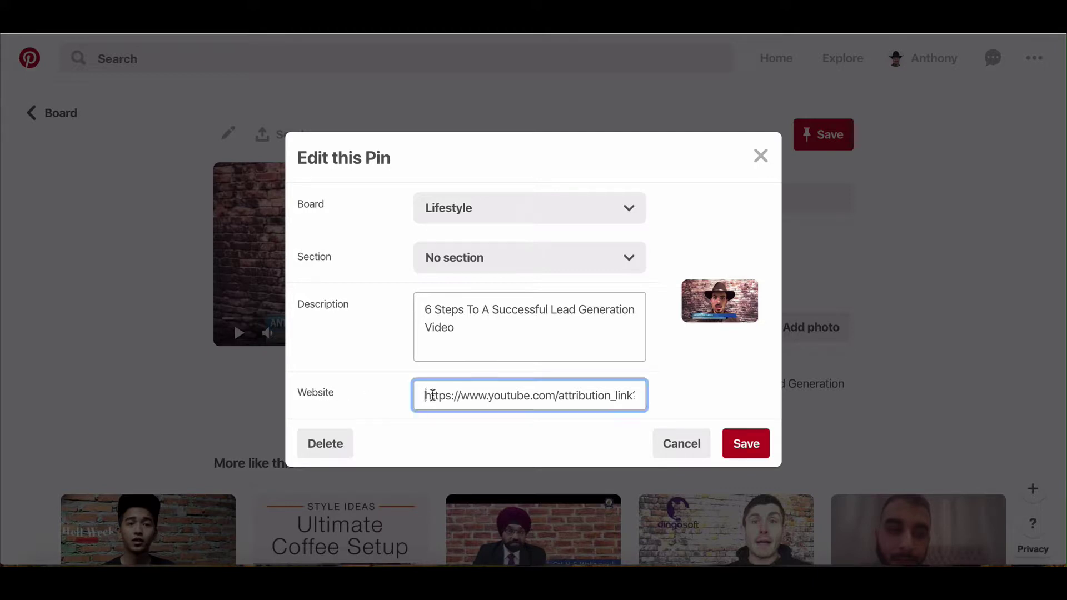
{"action": "left_click_drag", "start_coordinate": [425, 395], "coordinate": [647, 400]}
{"action": "key", "text": "BackSpace"}
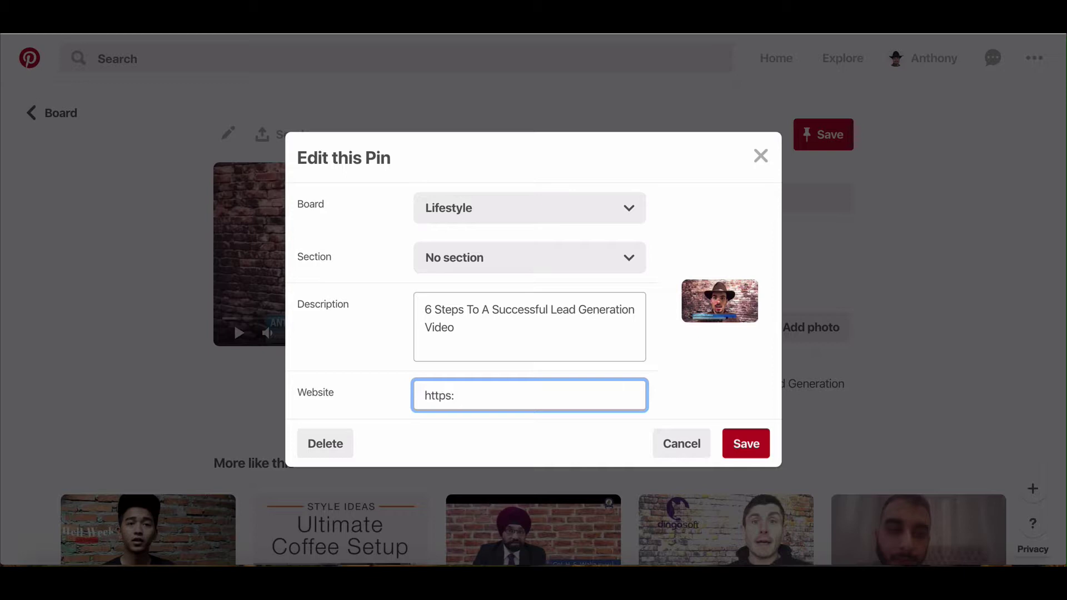
{"action": "type", "text": "//ww."}
{"action": "type", "text": "anthonyjsaltarelli.com"}
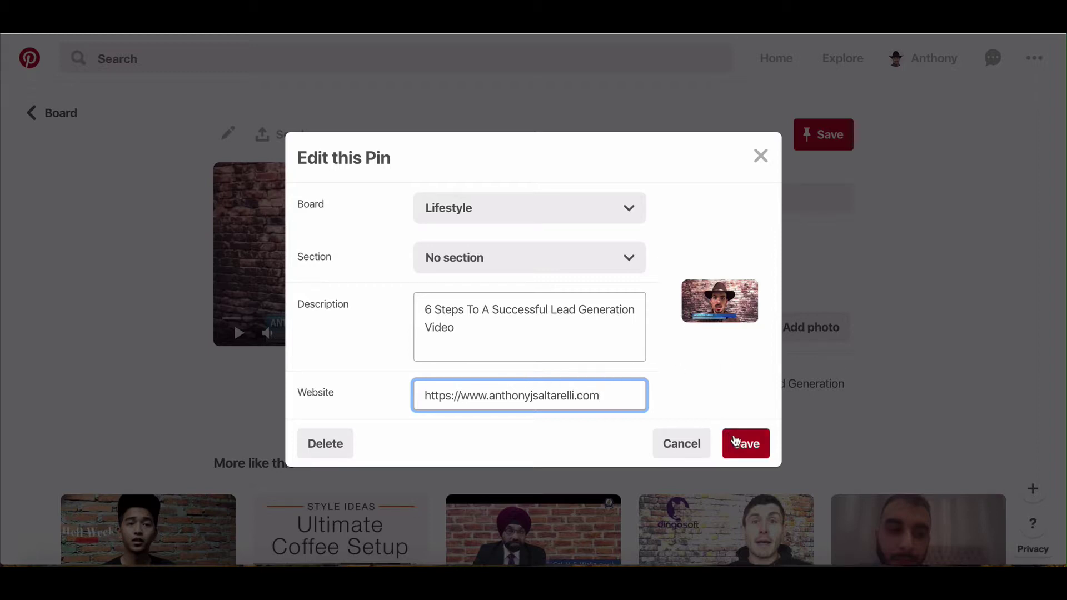
- Append 'Check out my full content library on my website' and the site URL to the description, then save
{"action": "left_click", "coordinate": [479, 331]}
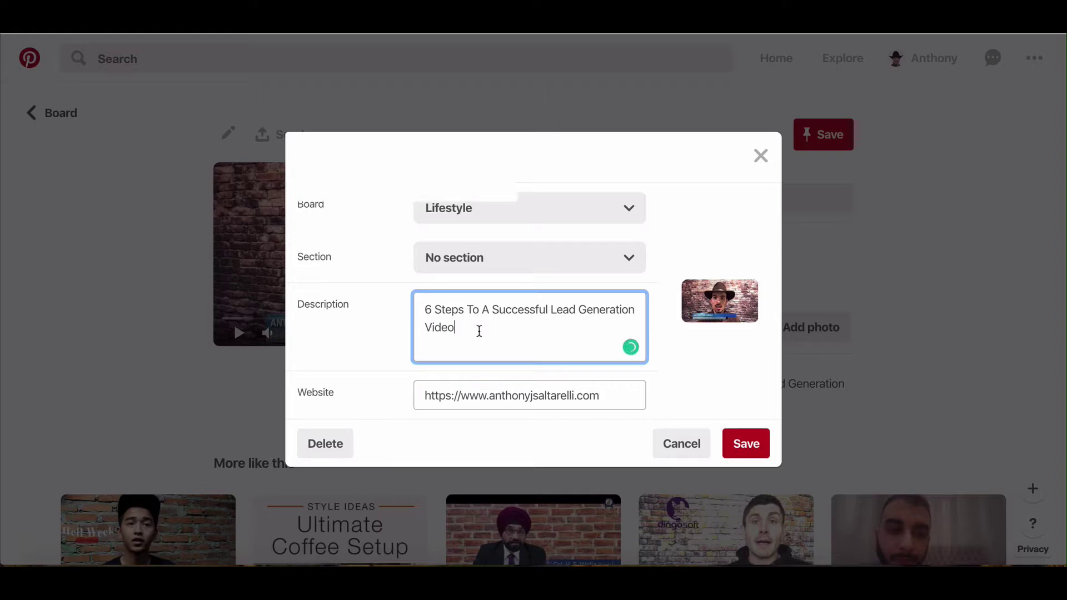
{"action": "key", "text": "Return"}
{"action": "key", "text": "Return"}
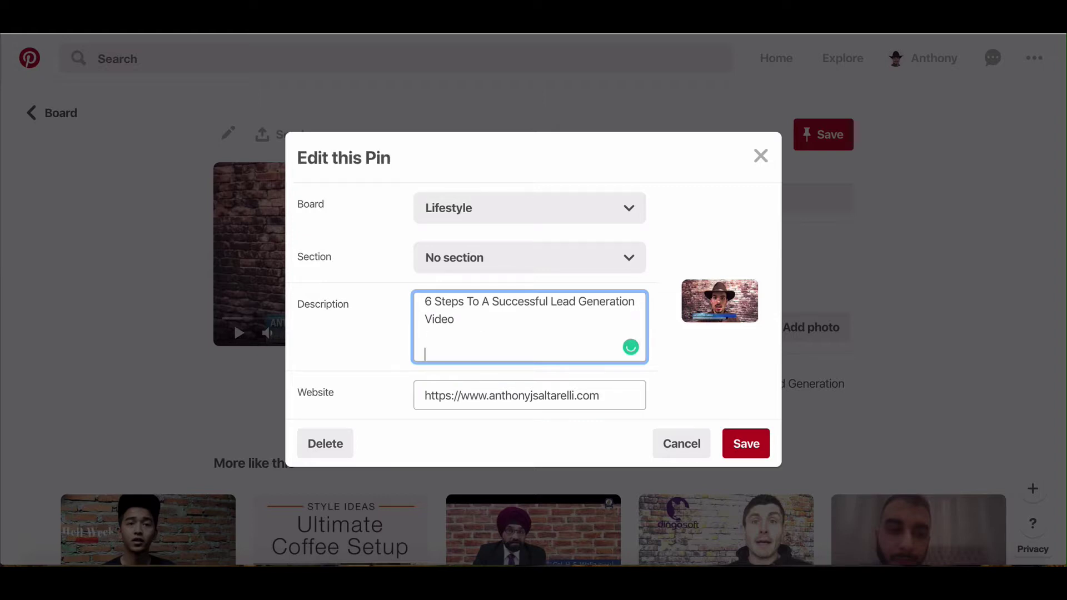
{"action": "type", "text": "Check "}
{"action": "type", "text": "out my fu"}
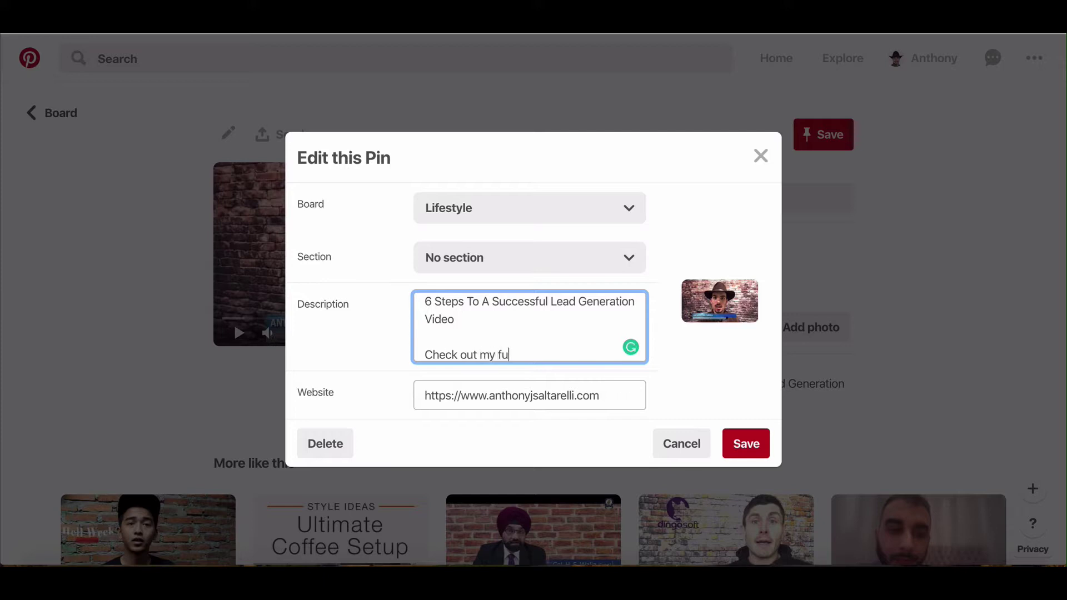
{"action": "type", "text": "ll c"}
{"action": "type", "text": "ontent "}
{"action": "type", "text": "library "}
{"action": "type", "text": "on m"}
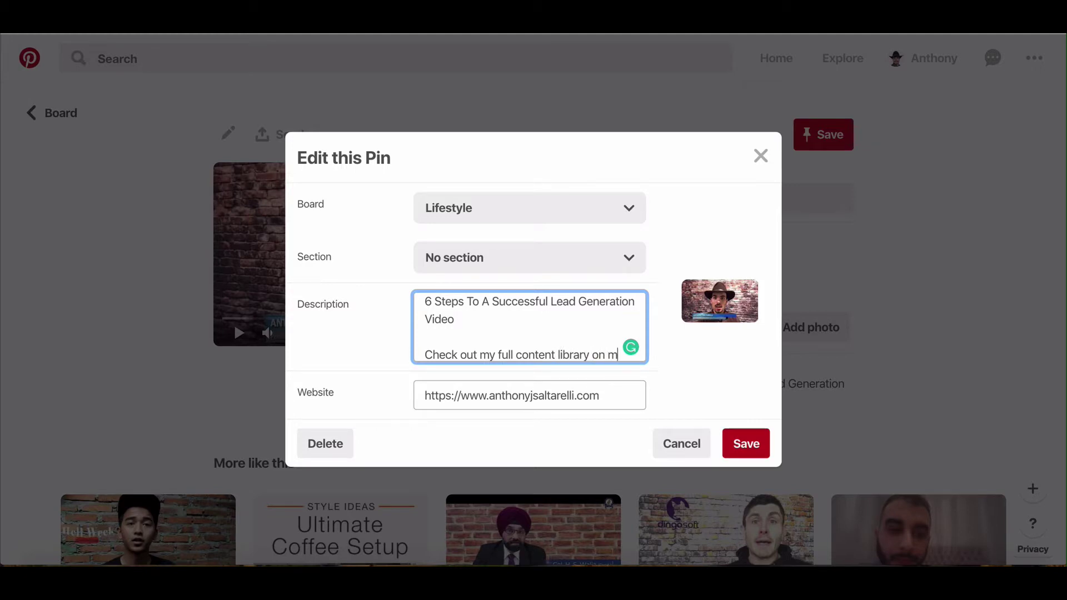
{"action": "type", "text": "y website"}
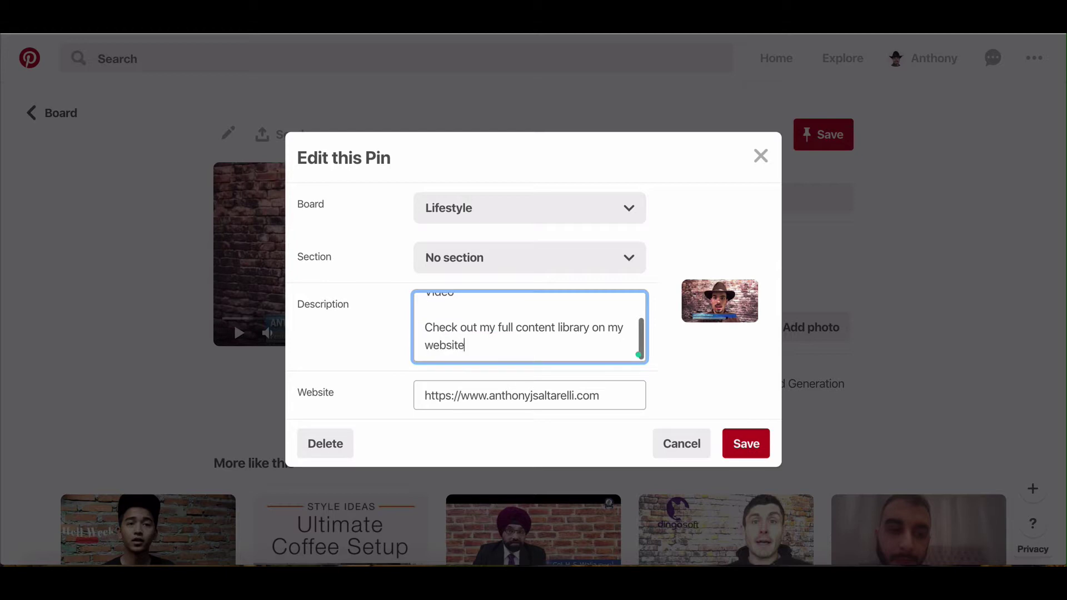
{"action": "left_click_drag", "start_coordinate": [609, 393], "coordinate": [408, 398]}
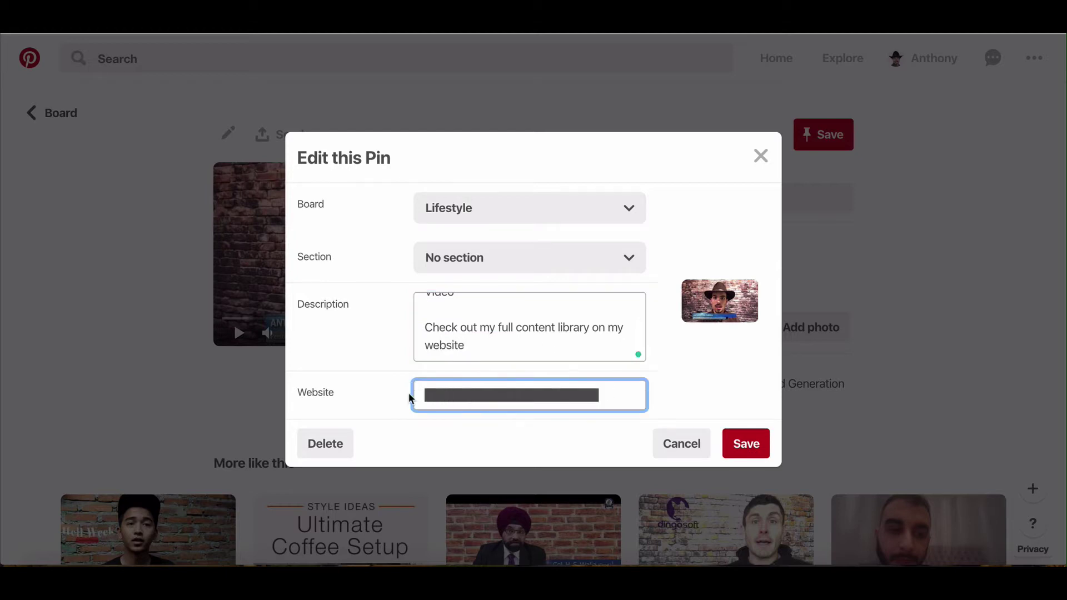
{"action": "left_click", "coordinate": [490, 343]}
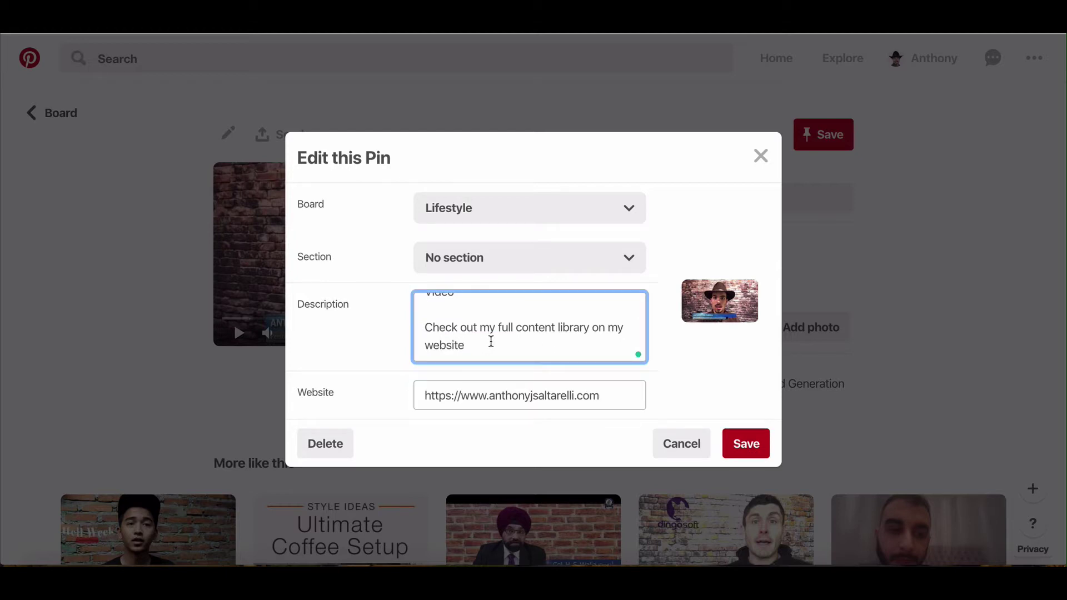
{"action": "key", "text": "Return"}
{"action": "type", "text": "https://www.anthonyjsaltarelli.com"}
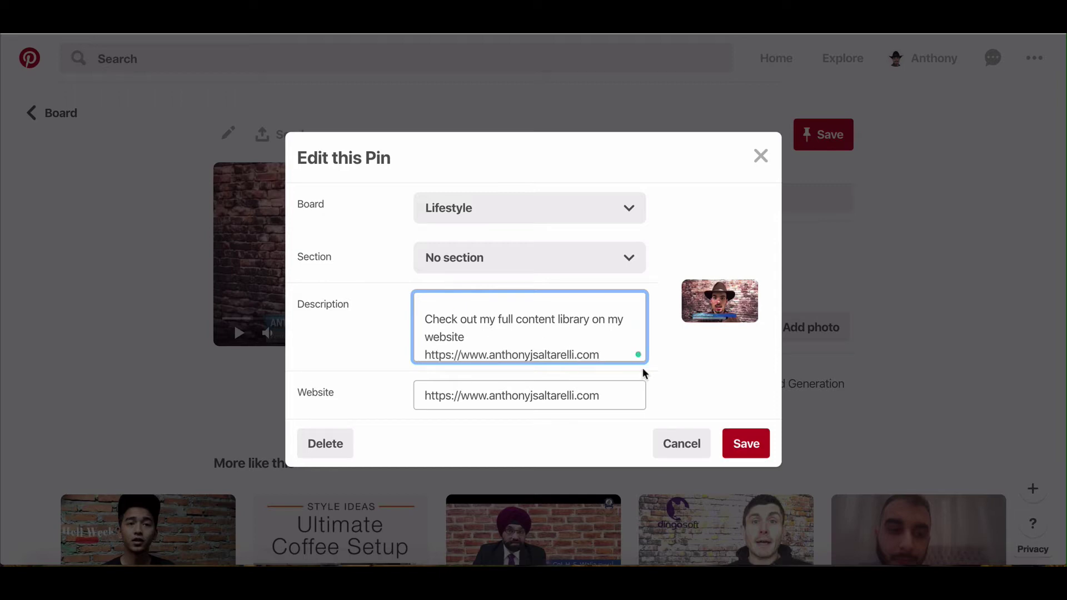
{"action": "left_click", "coordinate": [746, 447]}
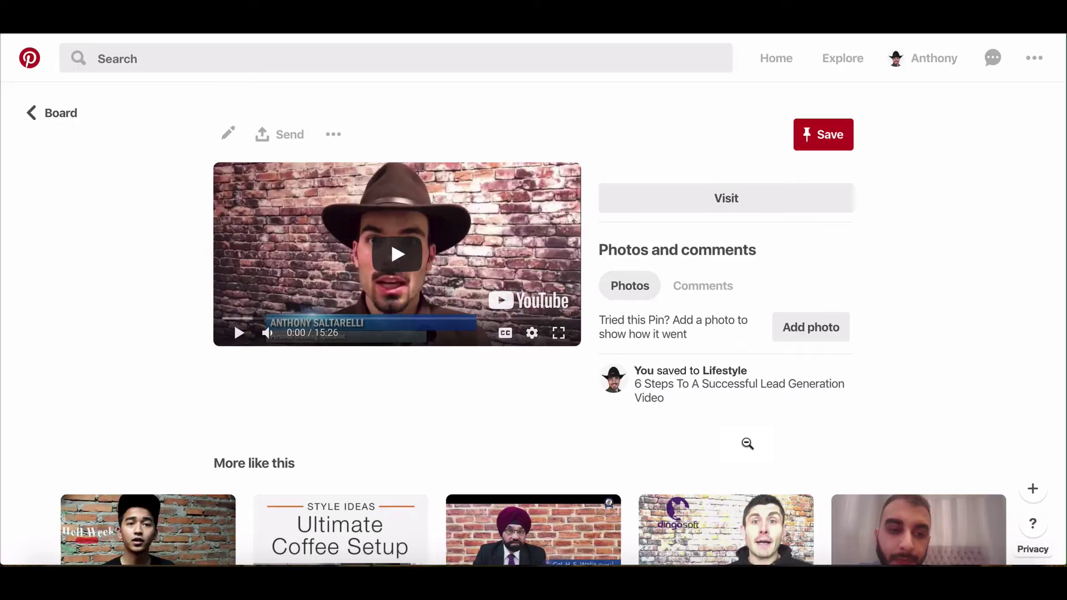